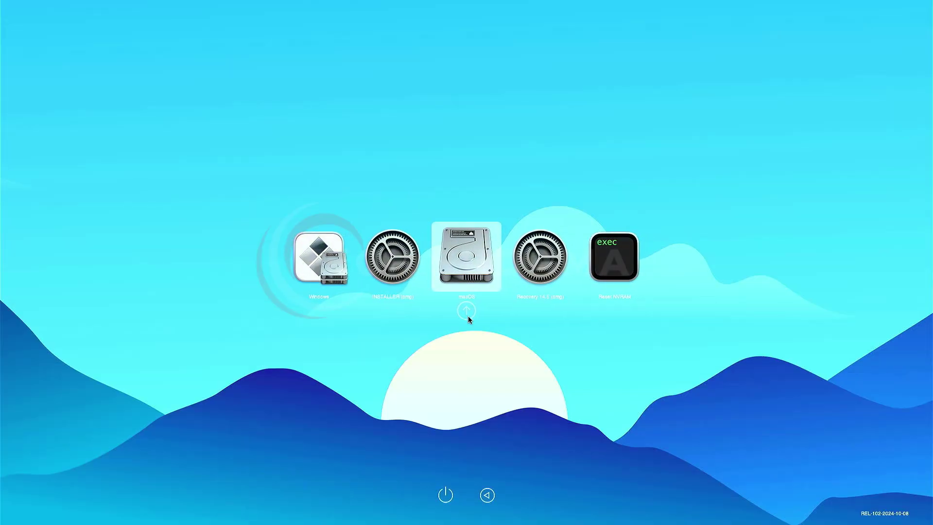
- Boot into Windows from the boot picker and launch USB Mapp from the Downloads folder
key(Left)
key(Left)
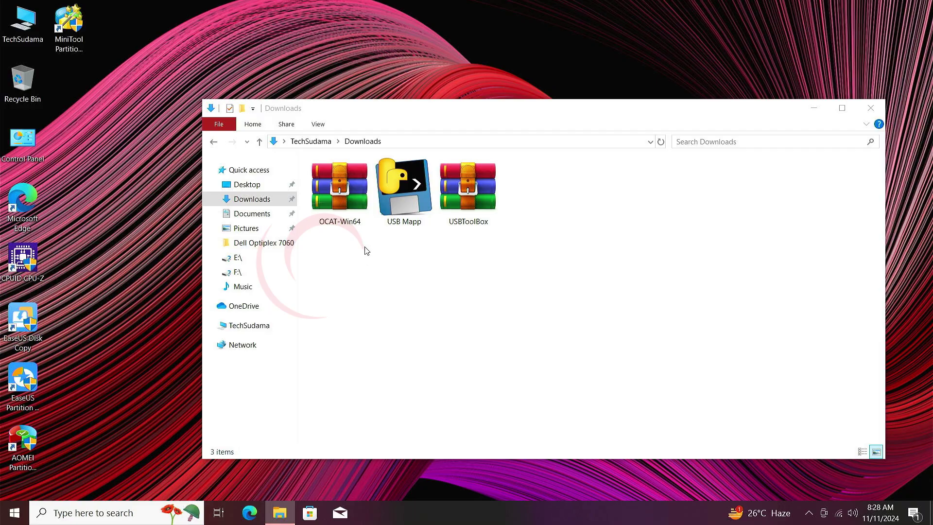
double_click(401, 191)
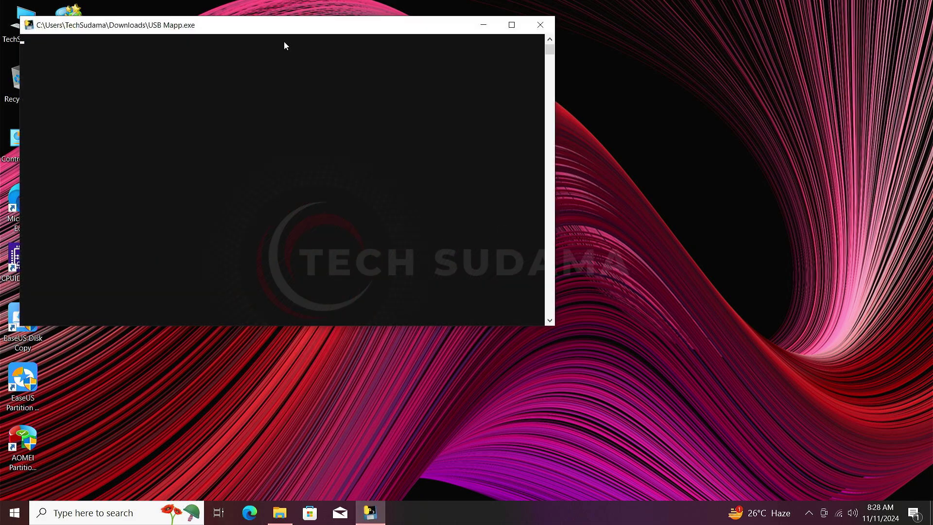
drag(272, 28, 421, 99)
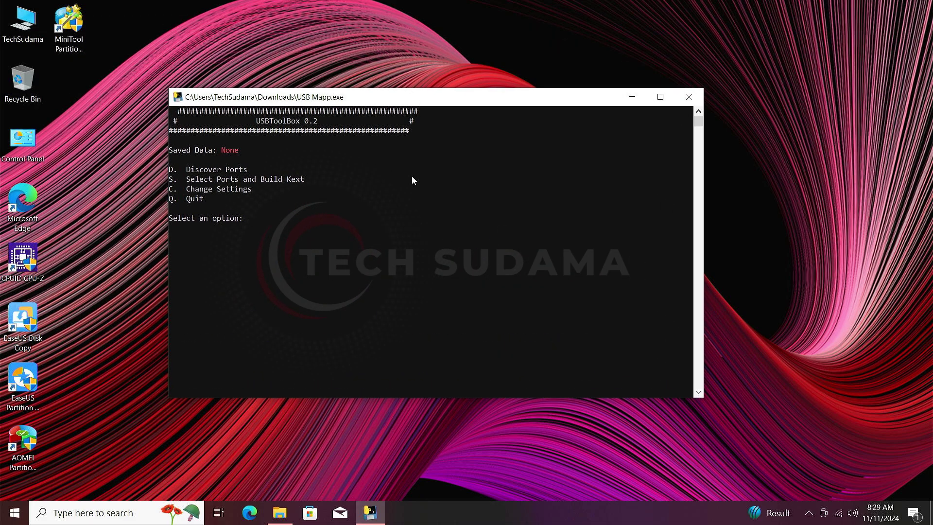
- Review the options under Change Settings and return to the main menu
text(c)
key(Return)
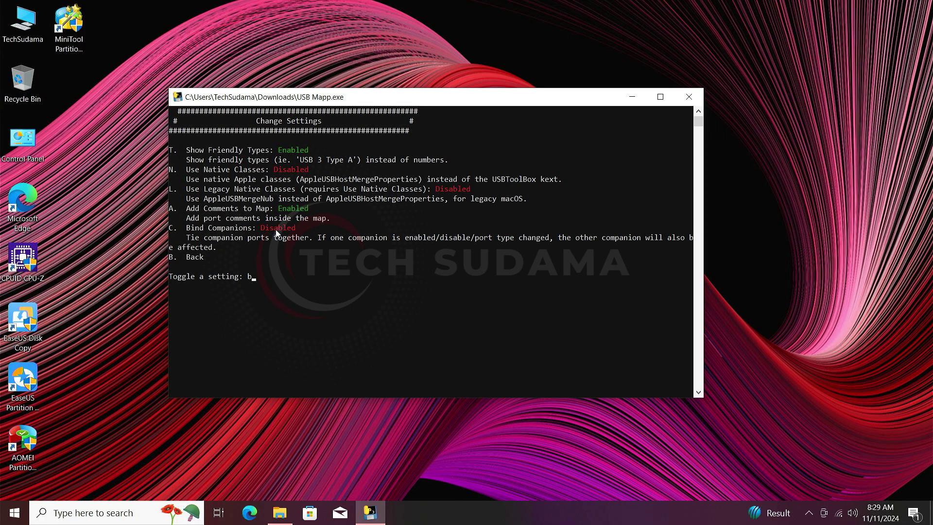
key(Return)
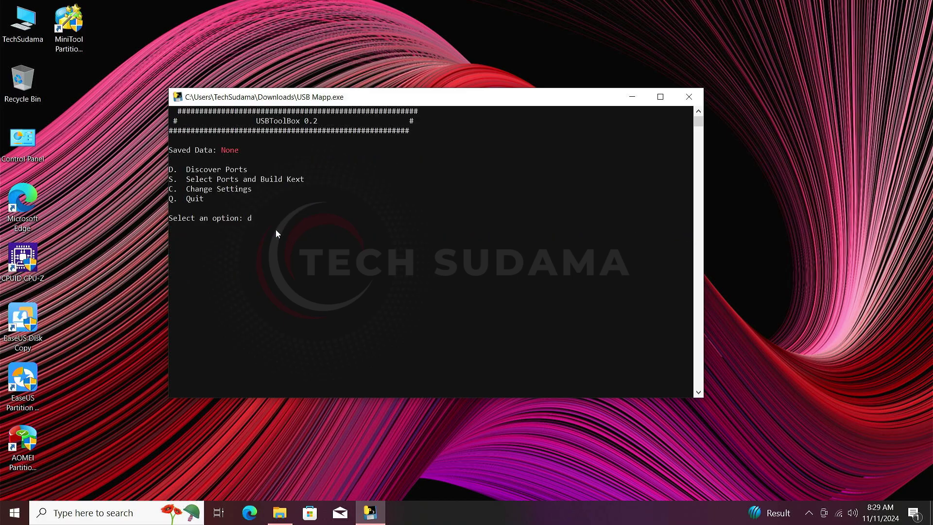
- Discover the USB ports, dismissing the USB drive windows that appear, and return to the main menu
key(Return)
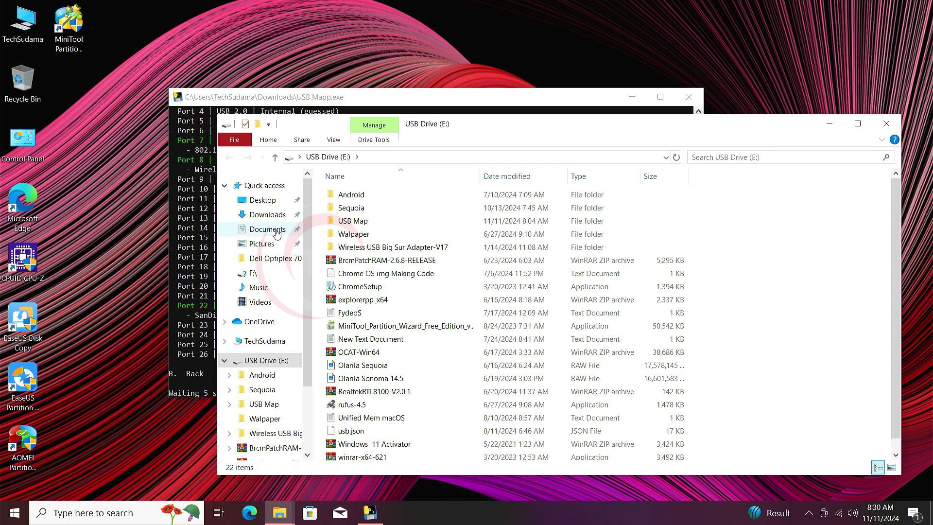
click(888, 126)
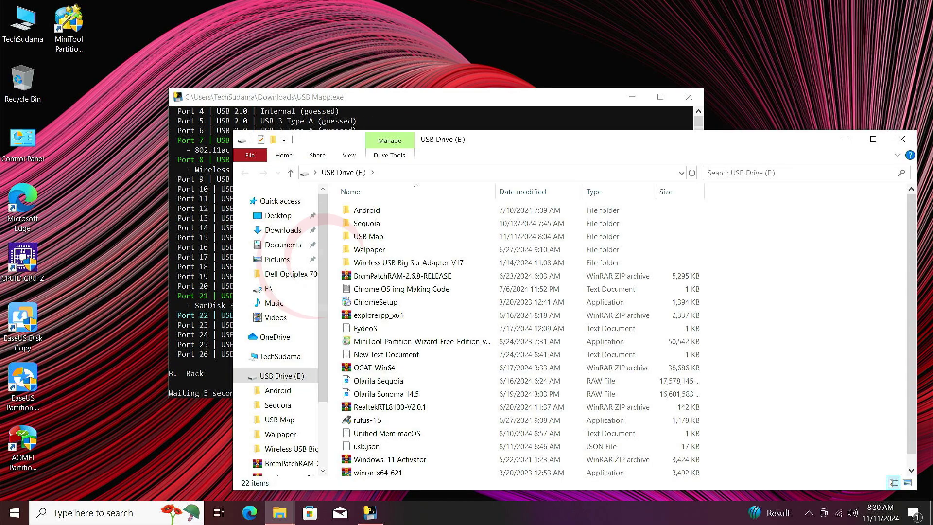
click(911, 85)
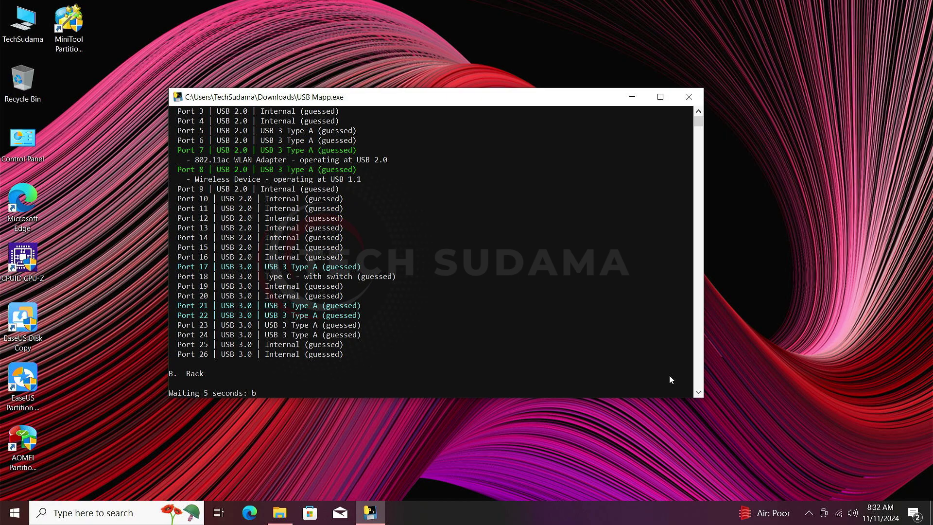
key(Return)
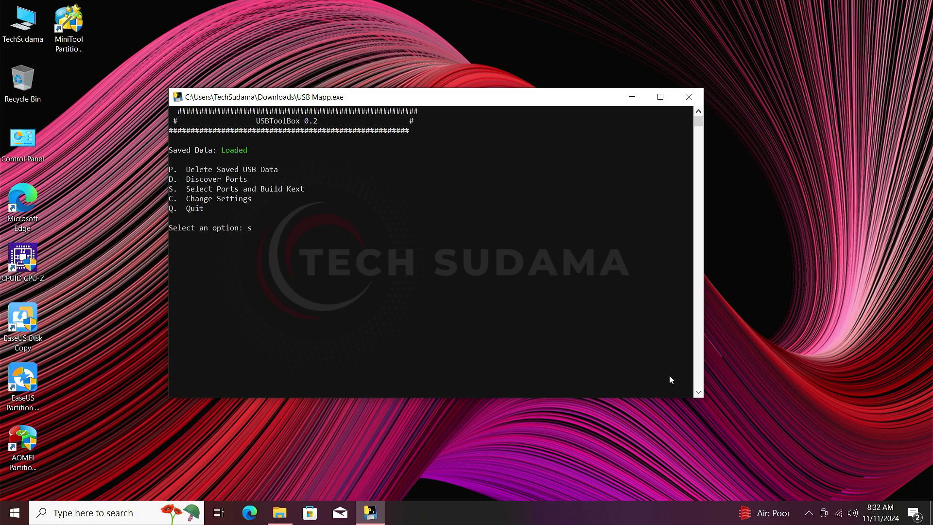
- Check the preselected ports, build UTBMap.kext from them, and close the USB mapping tool
key(Return)
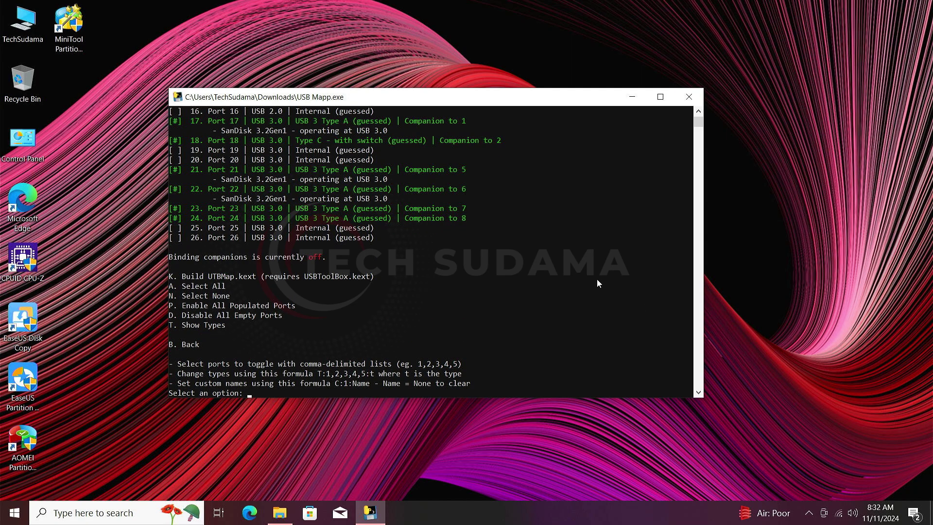
scroll(471, 267, up, 5)
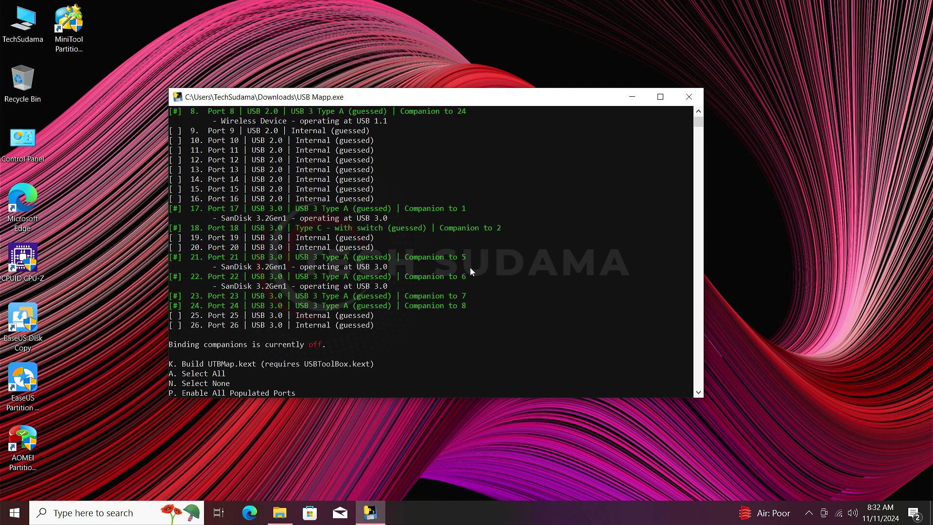
scroll(471, 268, up, 2)
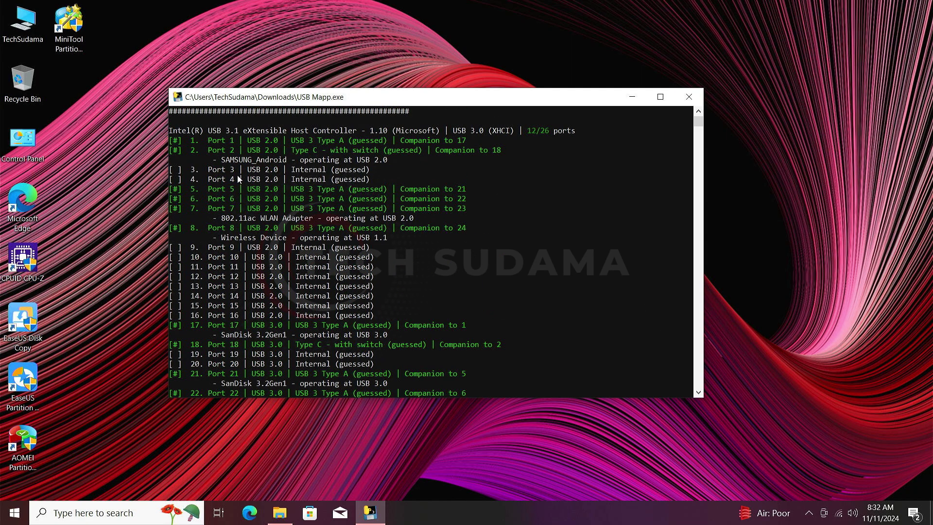
scroll(338, 308, down, 7)
text(k)
key(Return)
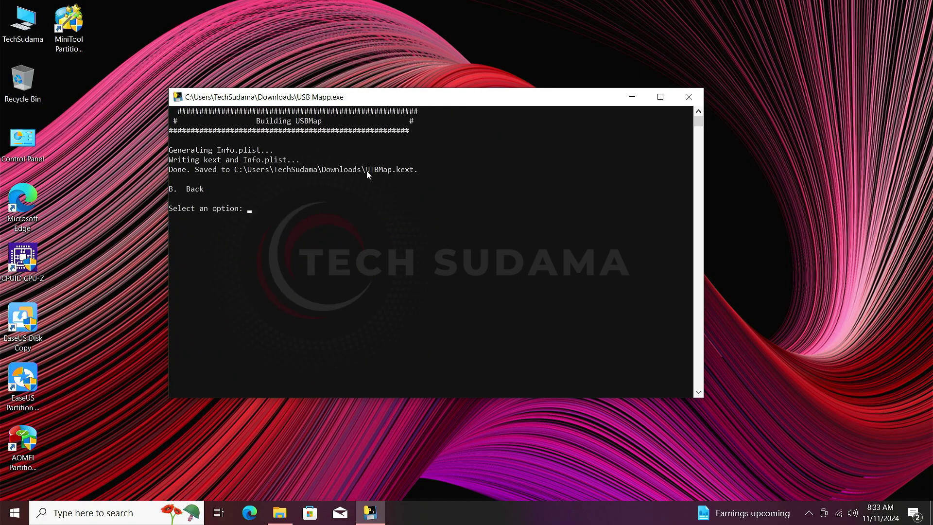
drag(366, 170, 413, 173)
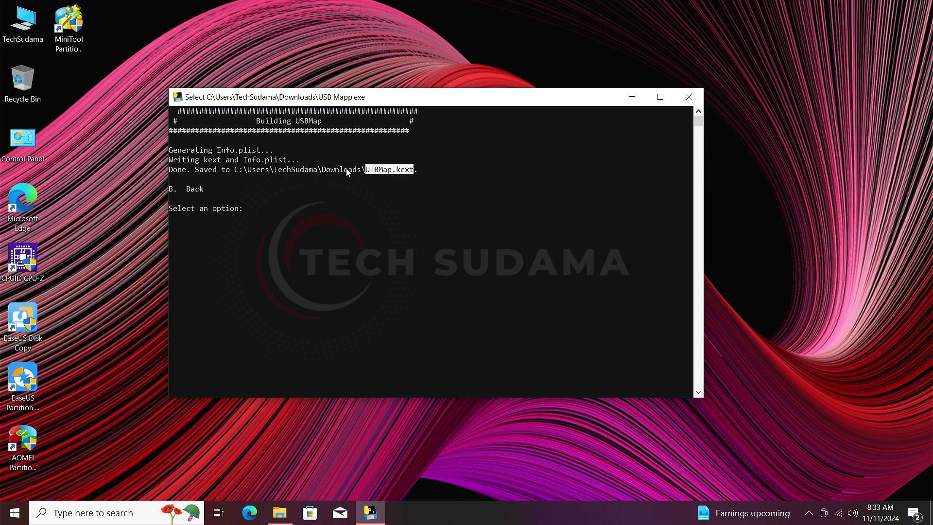
click(688, 99)
- Move UTBMap.kext from the Downloads folder to the desktop
click(279, 513)
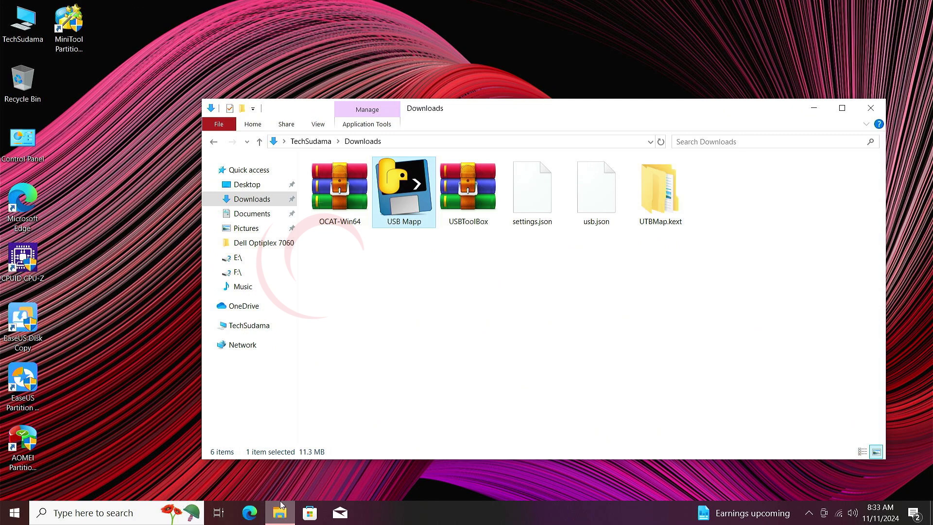
click(763, 317)
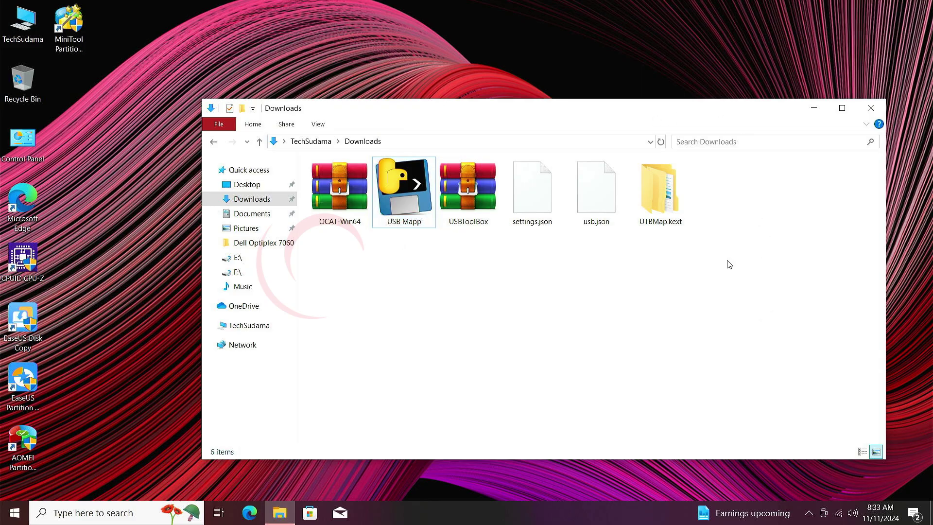
click(658, 189)
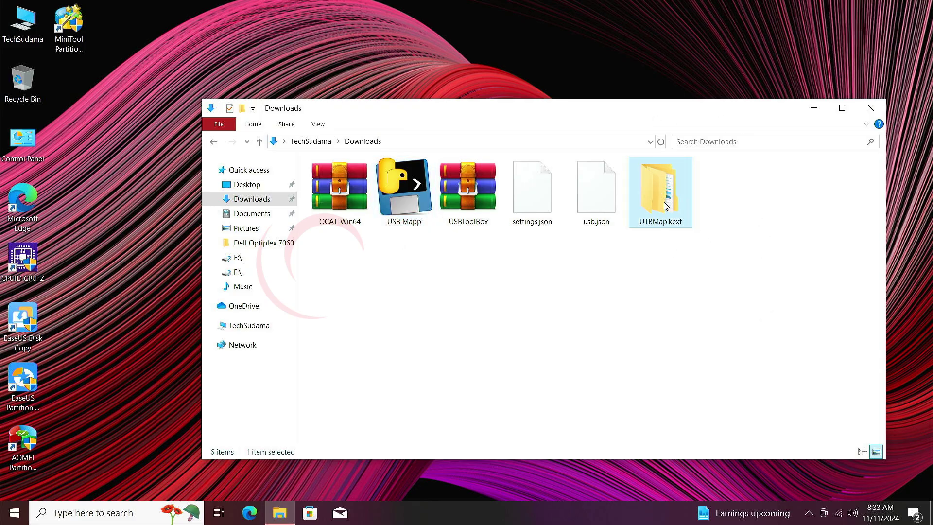
drag(665, 188, 874, 58)
- Extract the USBToolBox archive and move the USBToolBox folder inside kext-main to the desktop
right_click(464, 190)
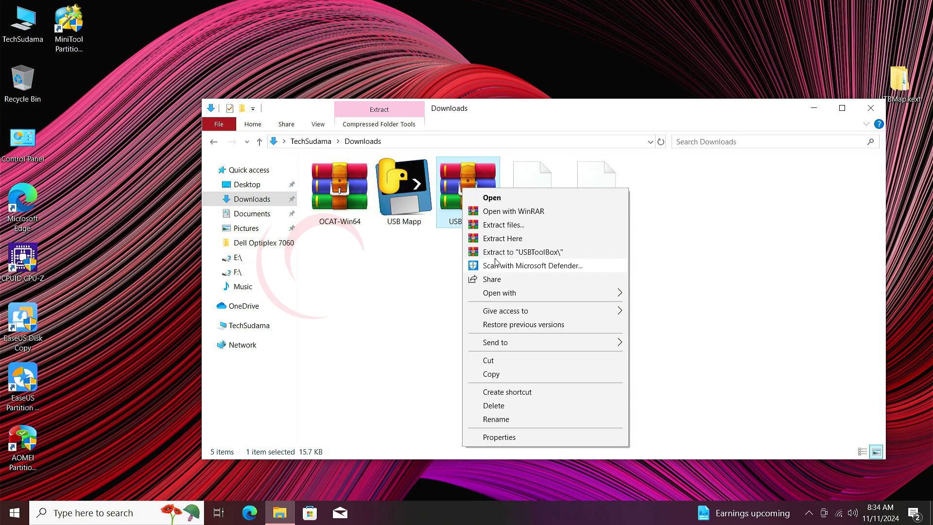
click(504, 227)
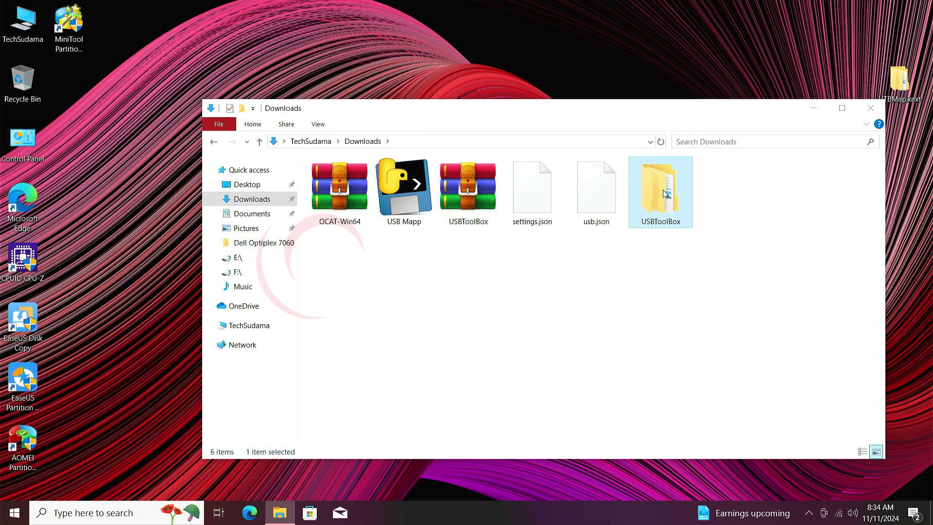
double_click(340, 178)
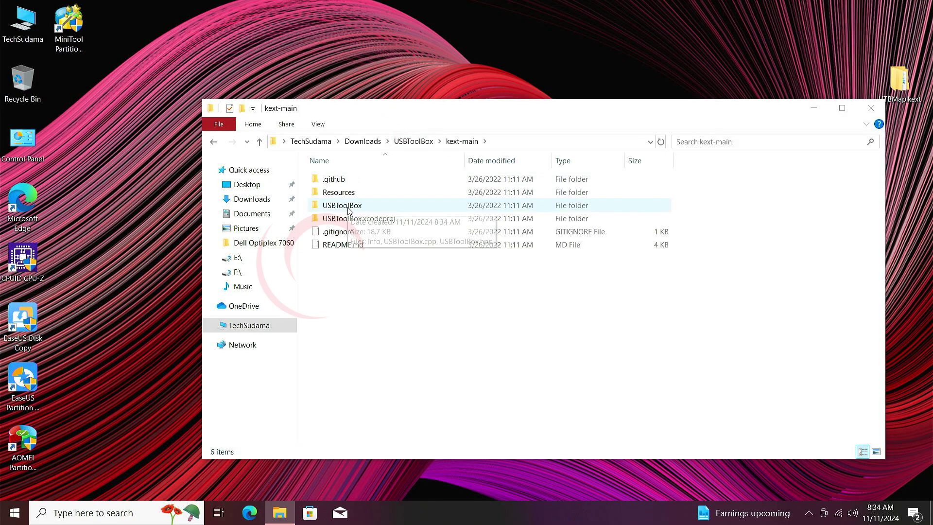
drag(471, 108, 397, 126)
drag(268, 224, 846, 58)
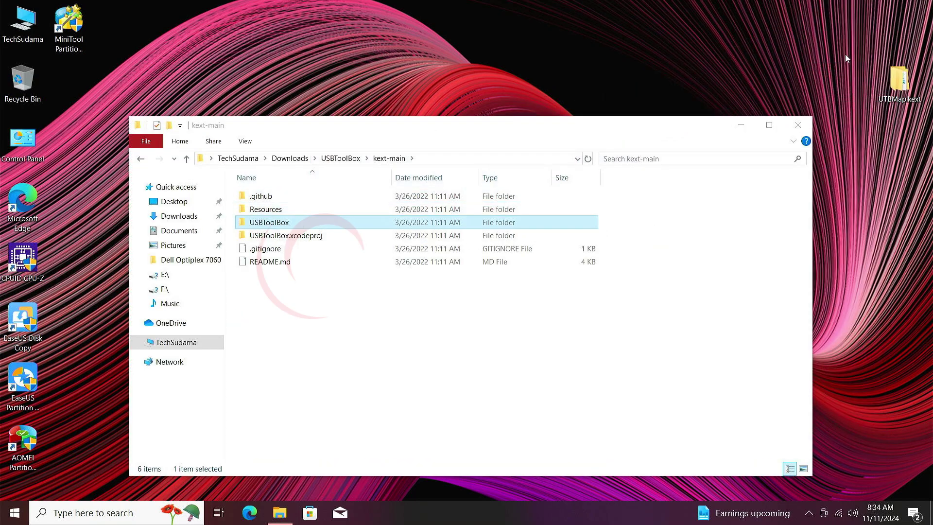
- Extract the OCAT-Win64 archive in Downloads and move the extracted folder to the desktop
click(141, 158)
click(339, 214)
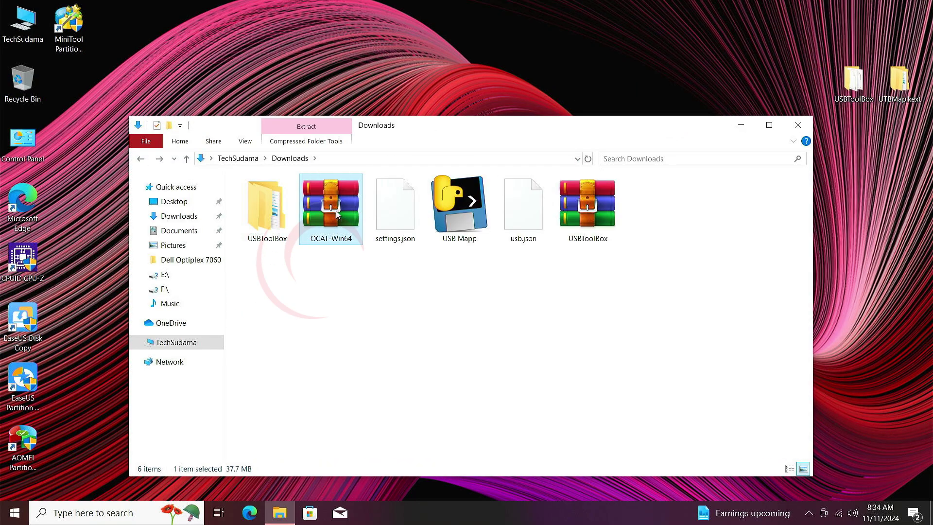
right_click(338, 214)
click(384, 286)
drag(651, 204, 899, 146)
key(super+d)
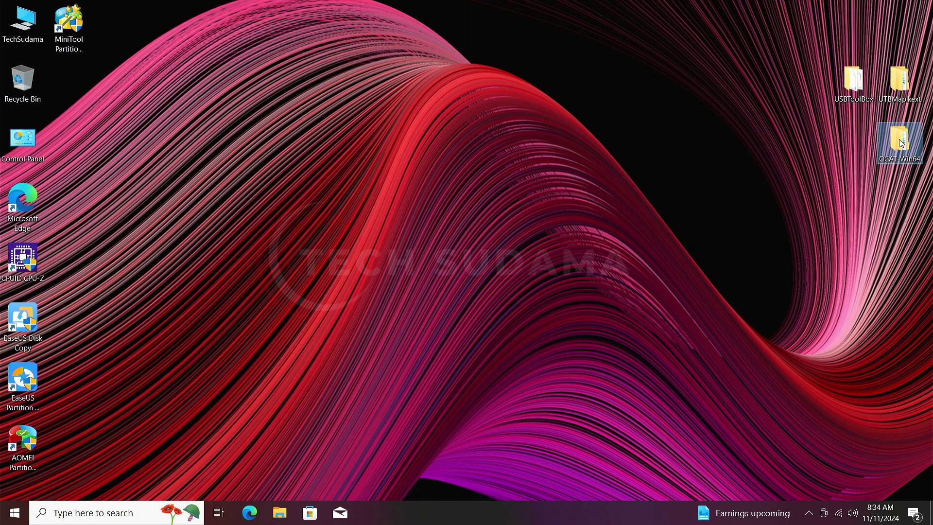
- Launch OCAuxiliaryTools from the inner OCAT-Win64 folder on the desktop and close the folder window
double_click(900, 141)
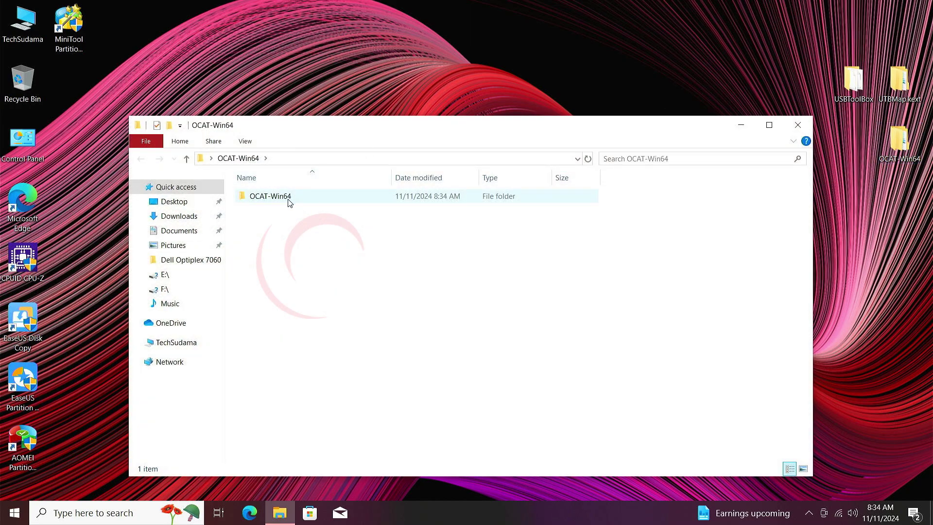
double_click(287, 199)
scroll(298, 290, down, 13)
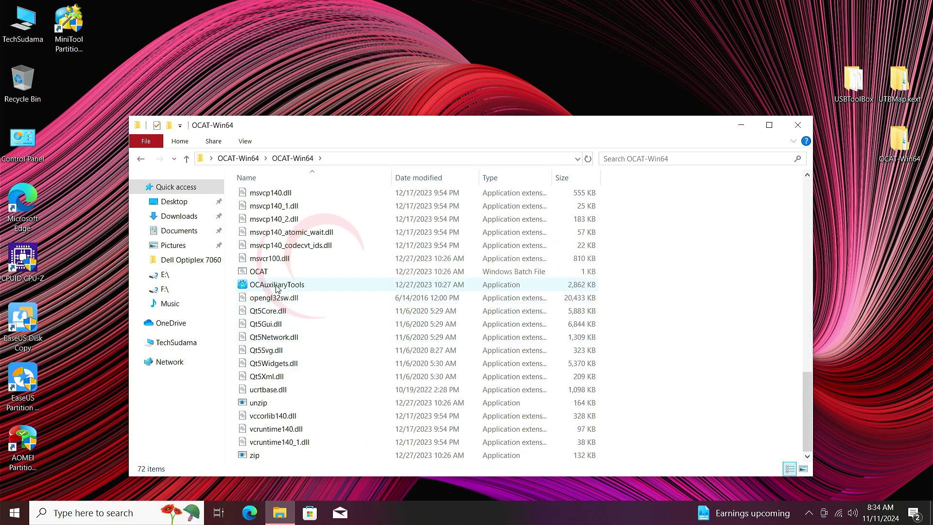
double_click(279, 286)
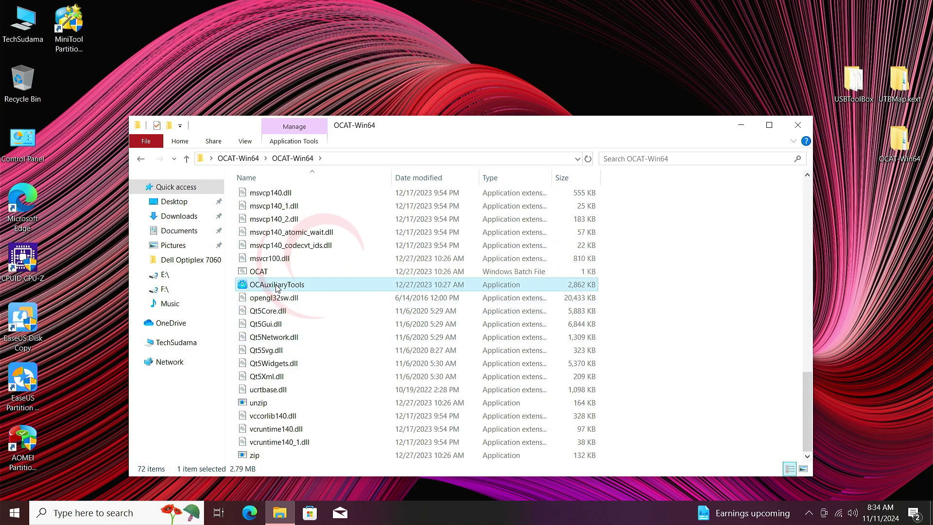
click(800, 125)
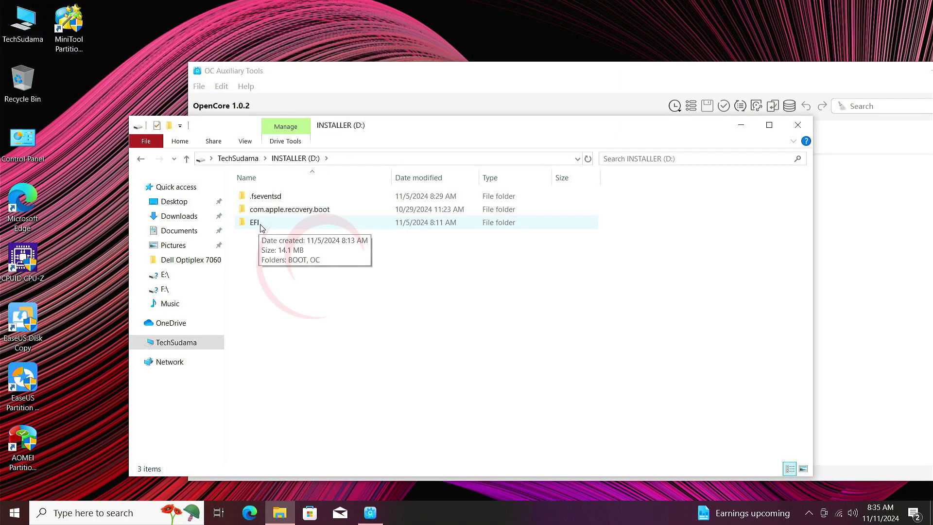
- Load config.plist from EFI\OC on INSTALLER (D:) into OC Auxiliary Tools and show its Kernel kext list
double_click(261, 223)
double_click(254, 209)
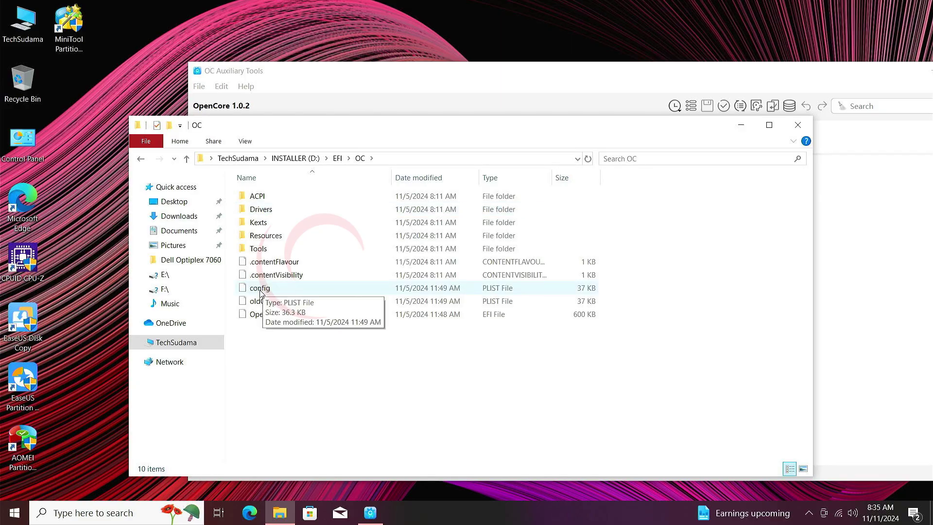
drag(260, 289, 877, 294)
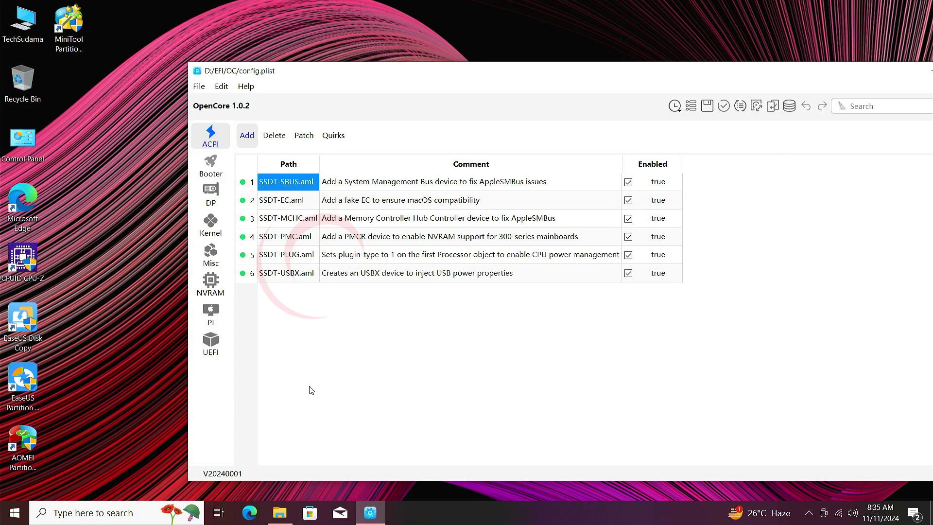
click(211, 222)
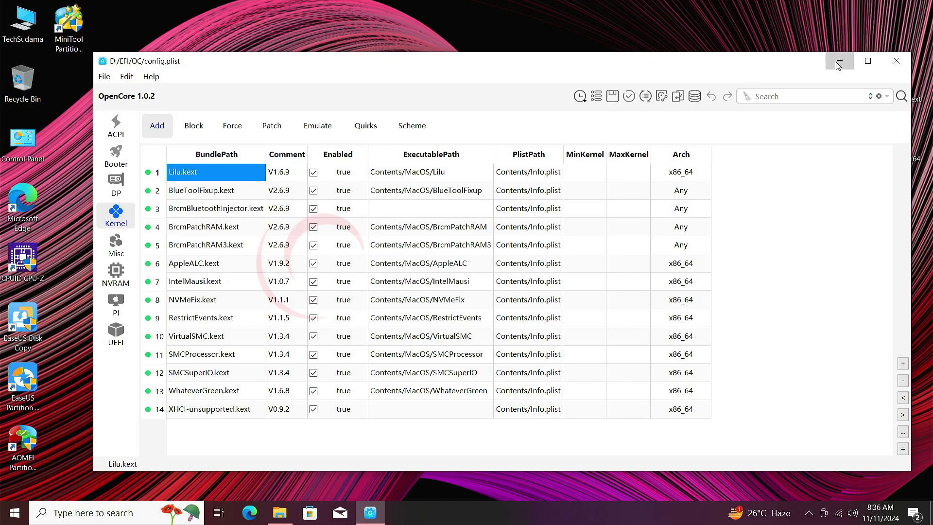
- Minimize the config editor and open the EFI\OC\Kexts folder on INSTALLER (D:)
click(835, 62)
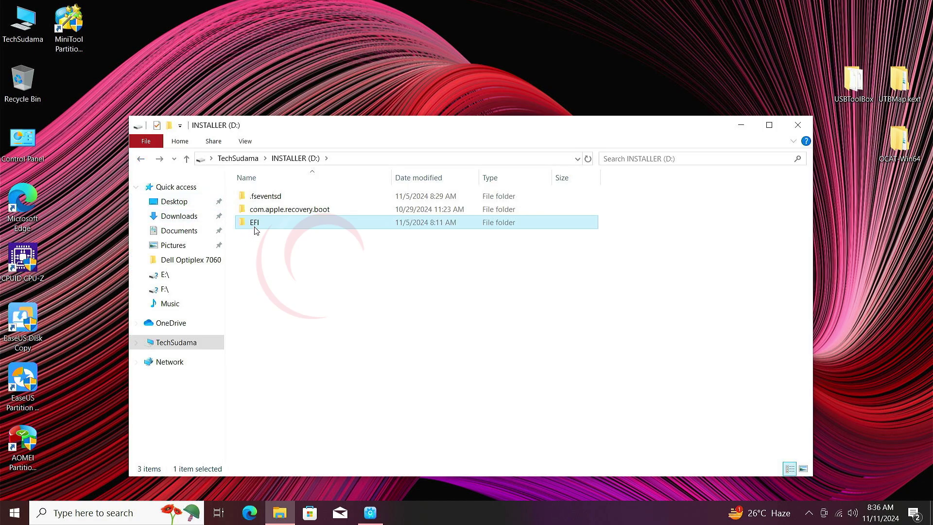
double_click(255, 224)
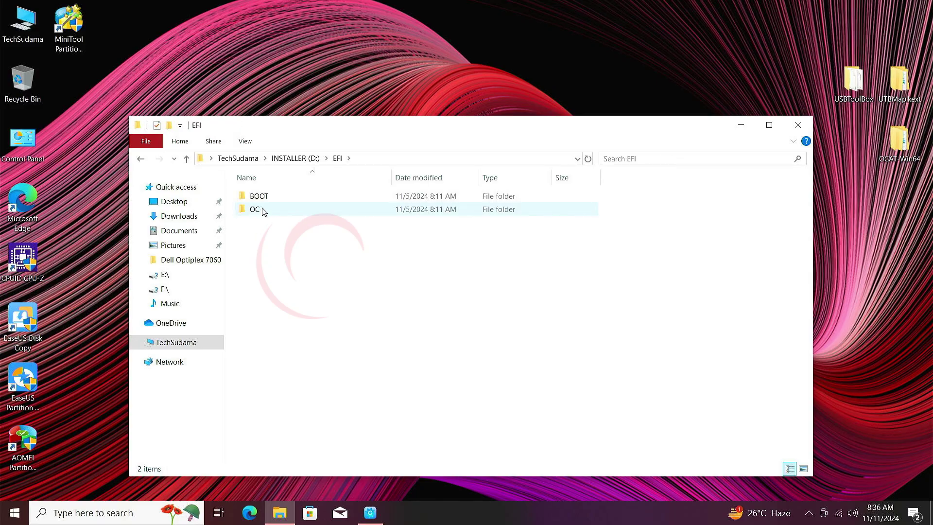
click(261, 210)
double_click(262, 210)
double_click(261, 222)
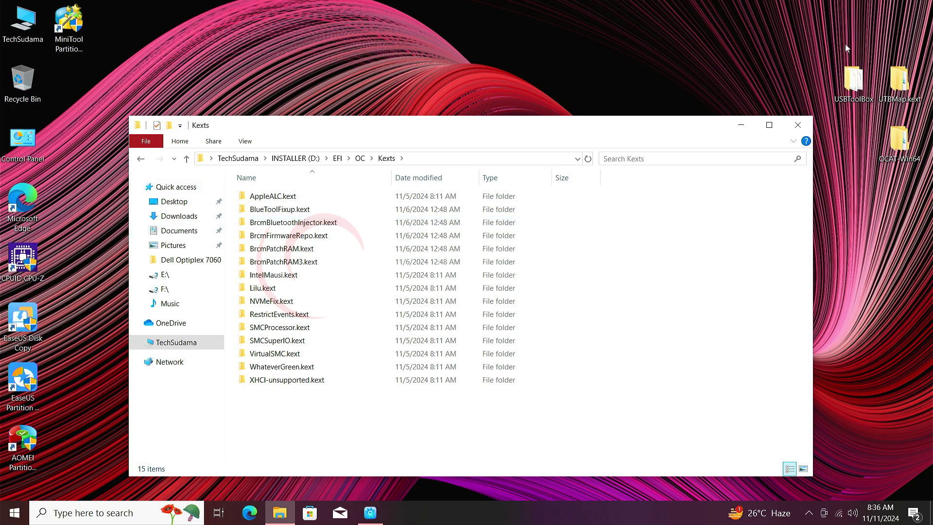
- Copy the USBToolBox and UTBMap.kext folders from the desktop into EFI\OC\Kexts on INSTALLER (D:) and minimize the folder window
drag(845, 46, 912, 97)
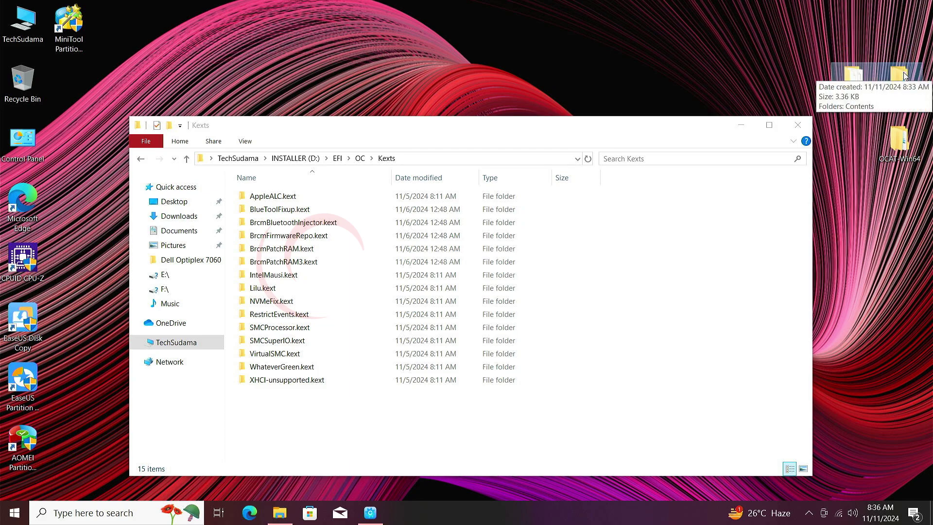
right_click(904, 77)
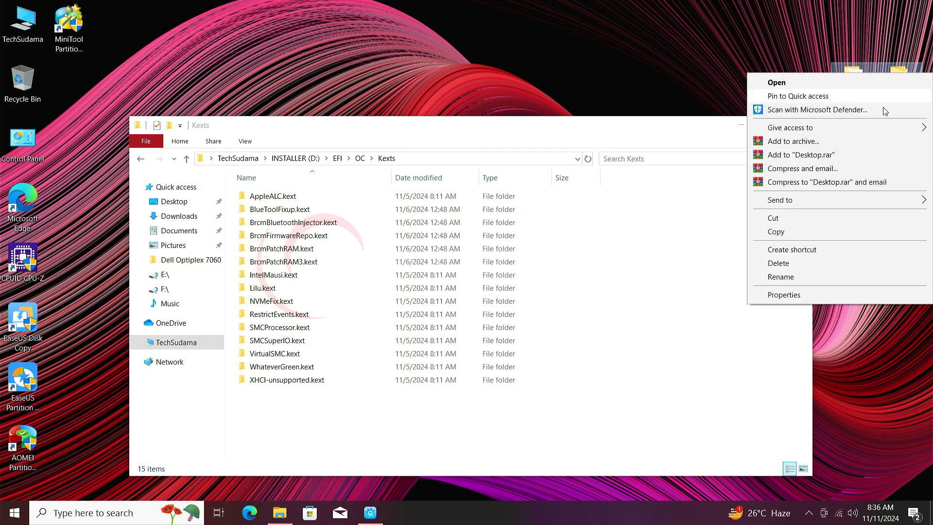
click(792, 233)
right_click(264, 432)
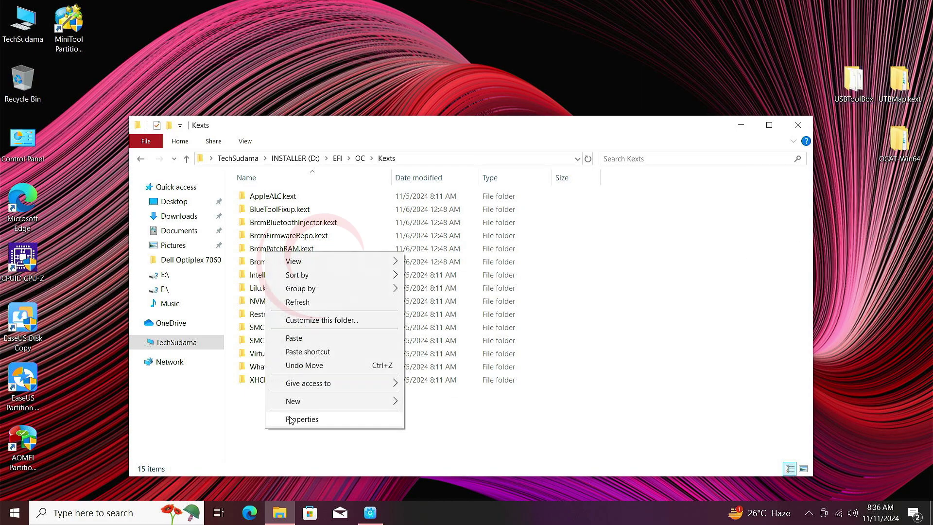
click(294, 338)
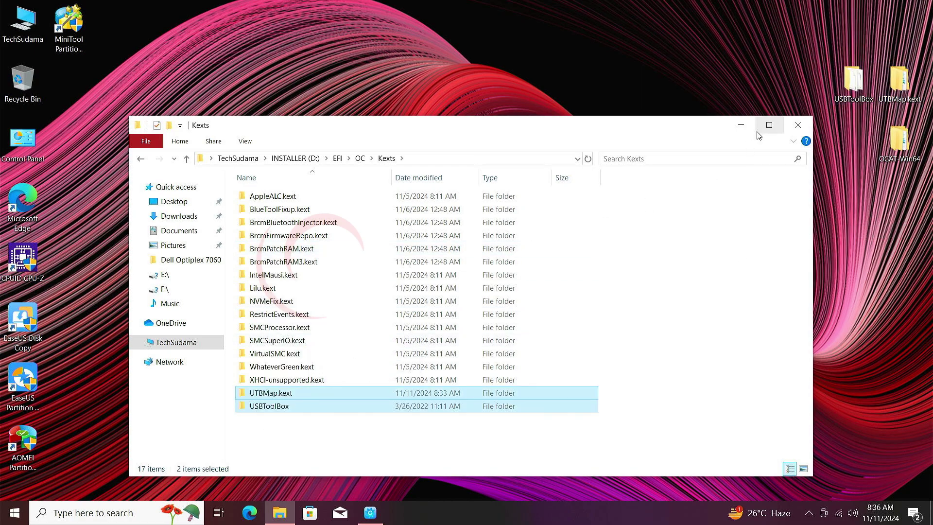
click(737, 129)
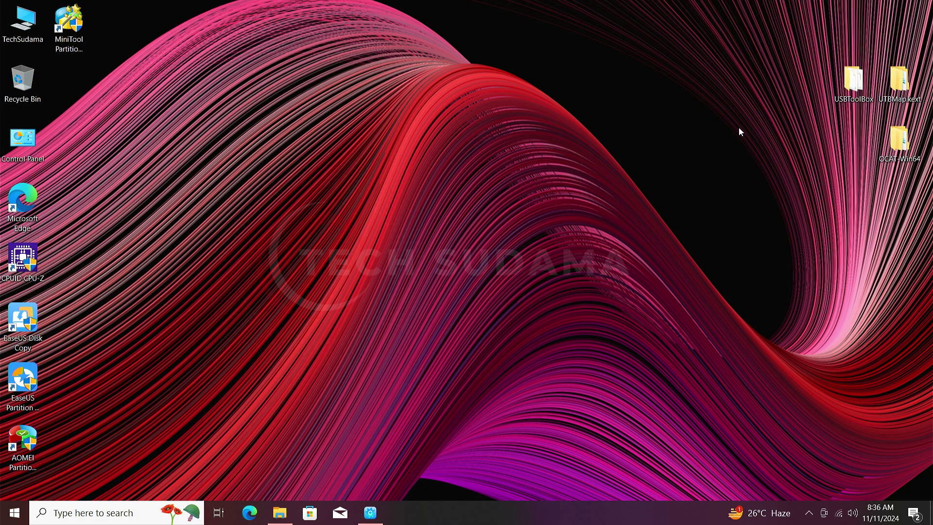
- Switch to OC Auxiliary Tools, add USBToolBox.kext from the OC Kexts folder to the Kernel kext list, and save config.plist
click(371, 513)
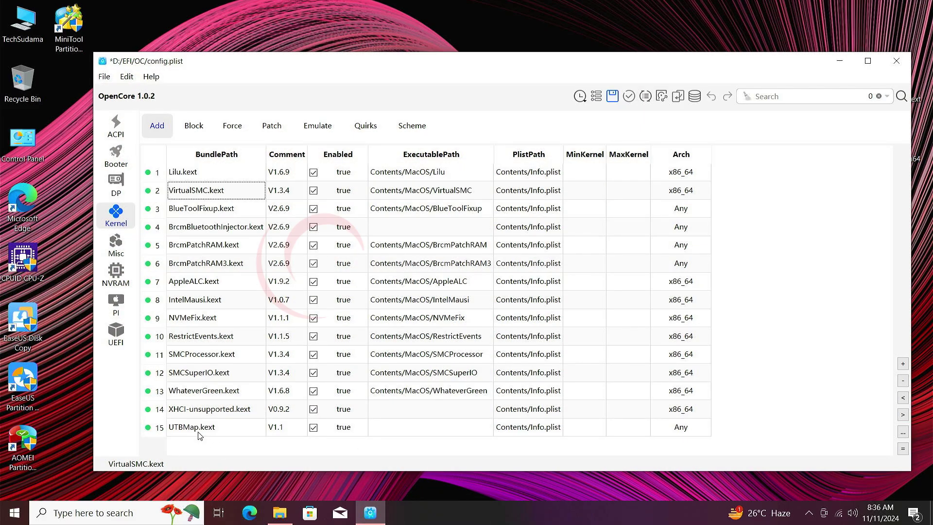
click(200, 430)
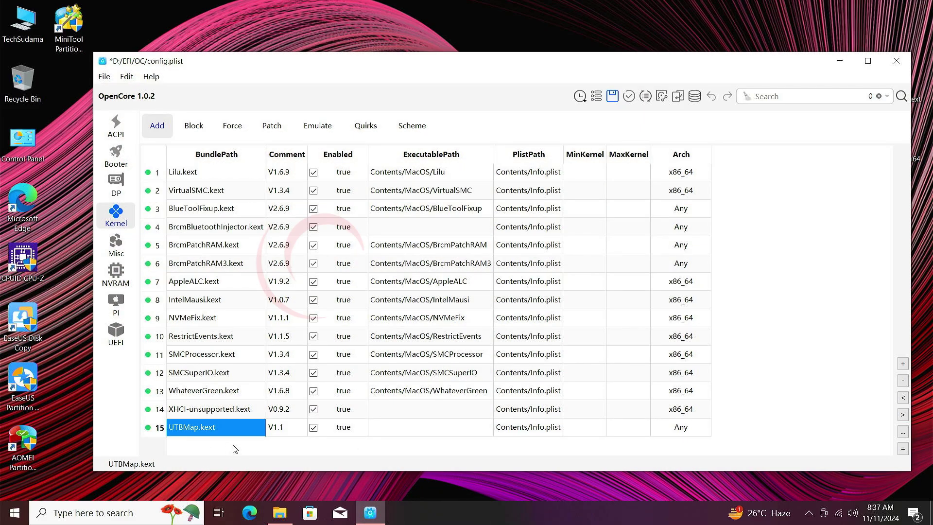
click(903, 364)
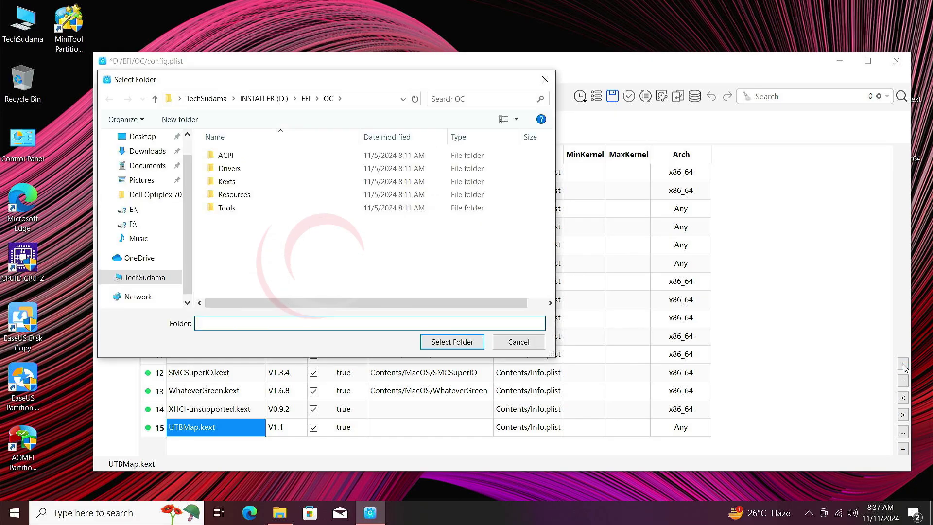
click(226, 182)
double_click(225, 183)
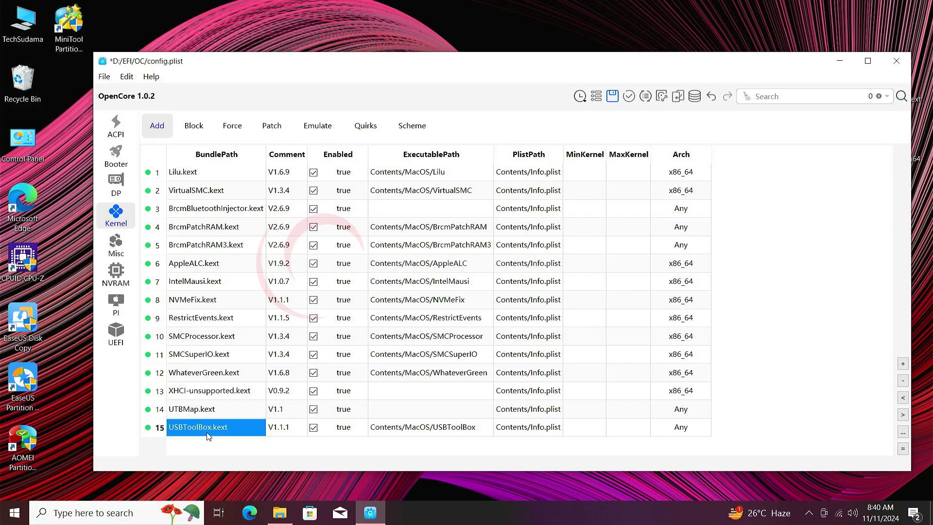
click(104, 77)
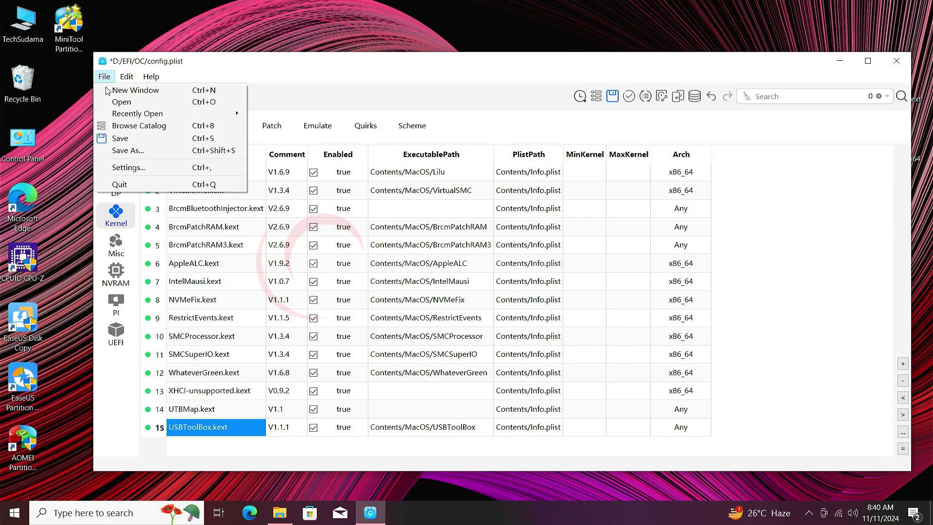
click(128, 140)
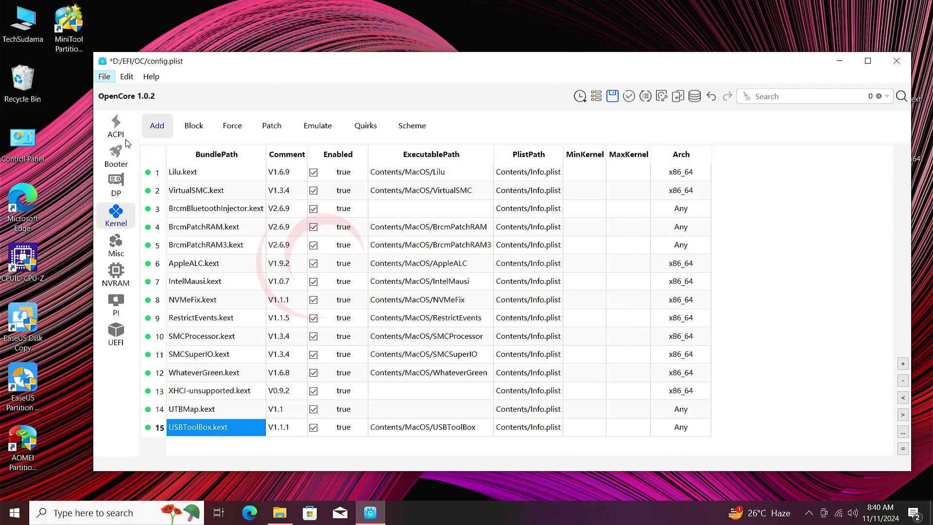